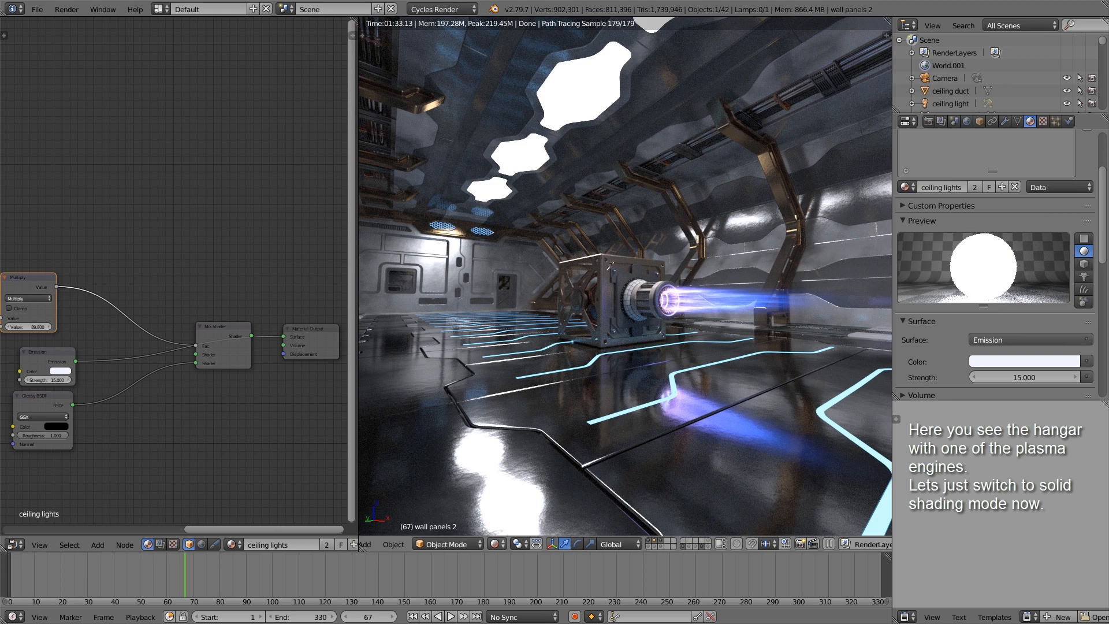
Step: Switch the hangar viewport to Solid shading and look along the interior towards the plasma engine
left_click(494, 545)
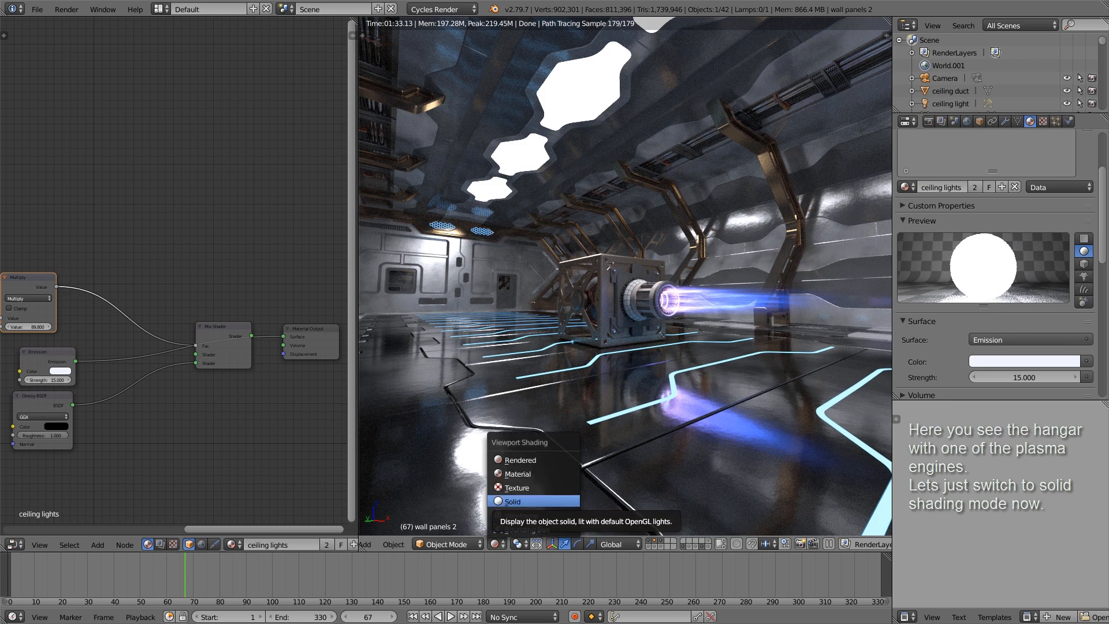
left_click(514, 502)
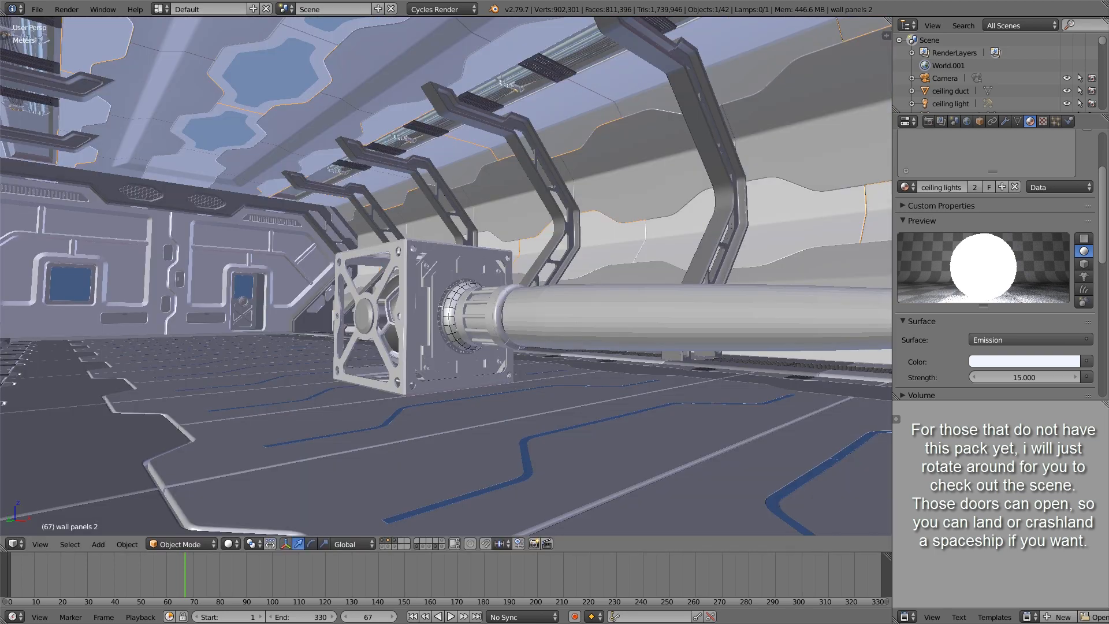
middle_click_drag(445, 277, 659, 246)
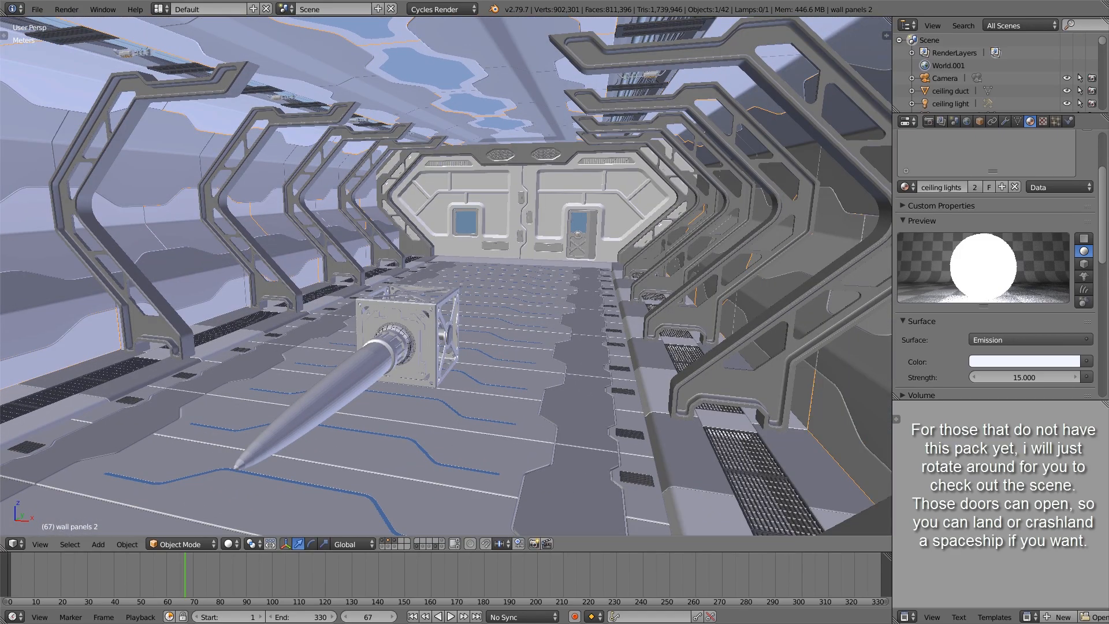
Step: Select the ion engine's case in the hangar and centre the view on it
right_click(427, 338)
key("KP_Decimal")
scroll(426, 338, "down", 9)
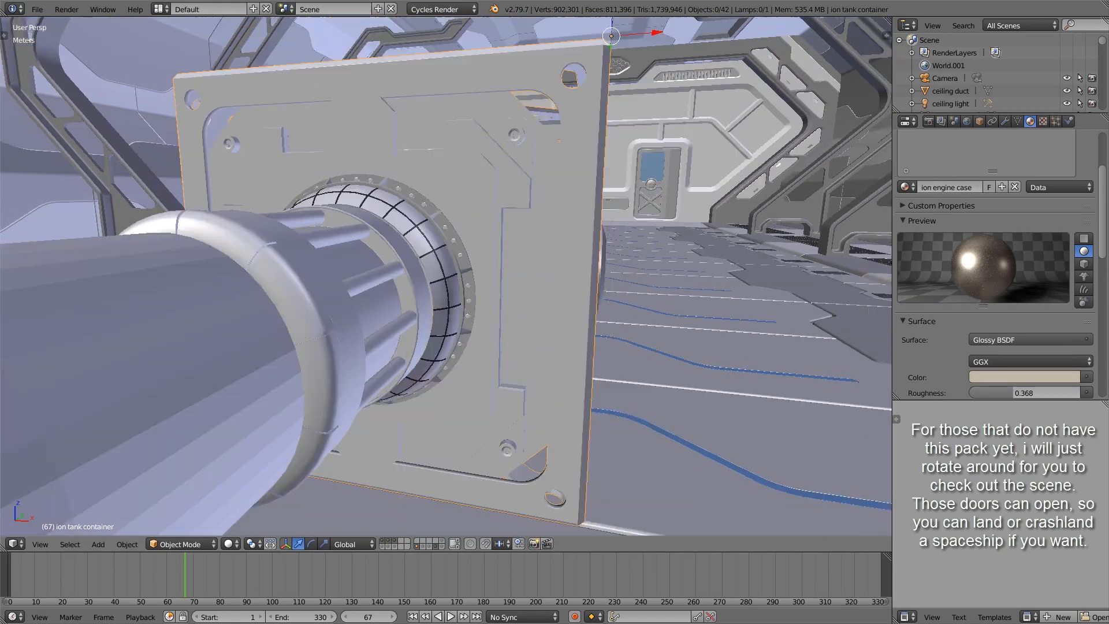
middle_click_drag(427, 338, 780, 159)
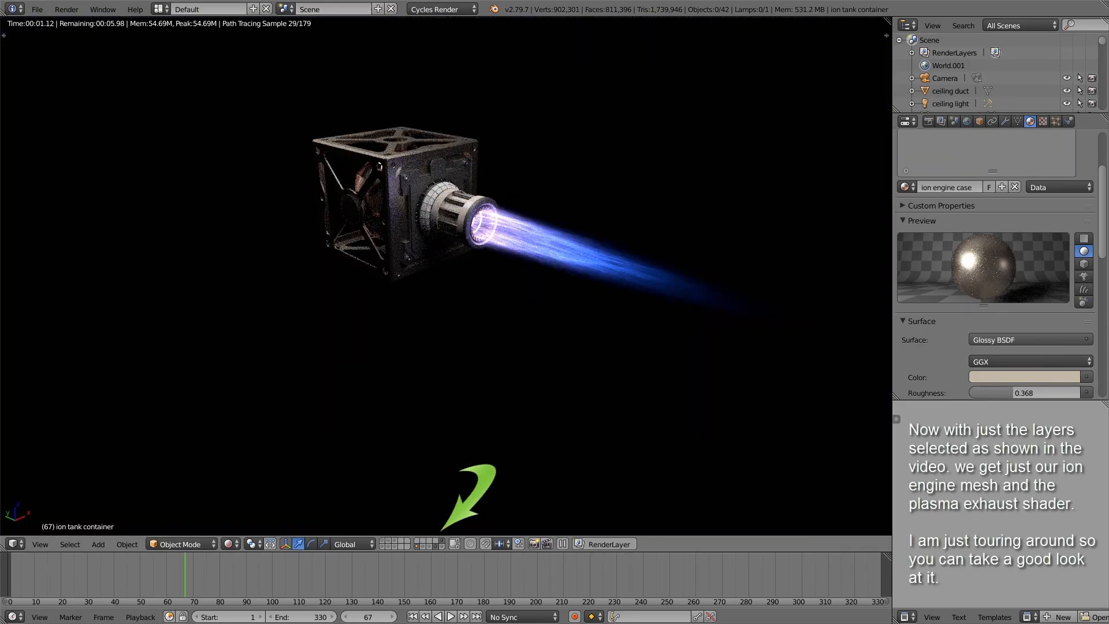
Step: Examine the rendered ion engine and its plasma exhaust from several sides, including straight into the nozzle
scroll(446, 276, "up", 5)
scroll(446, 275, "down", 3)
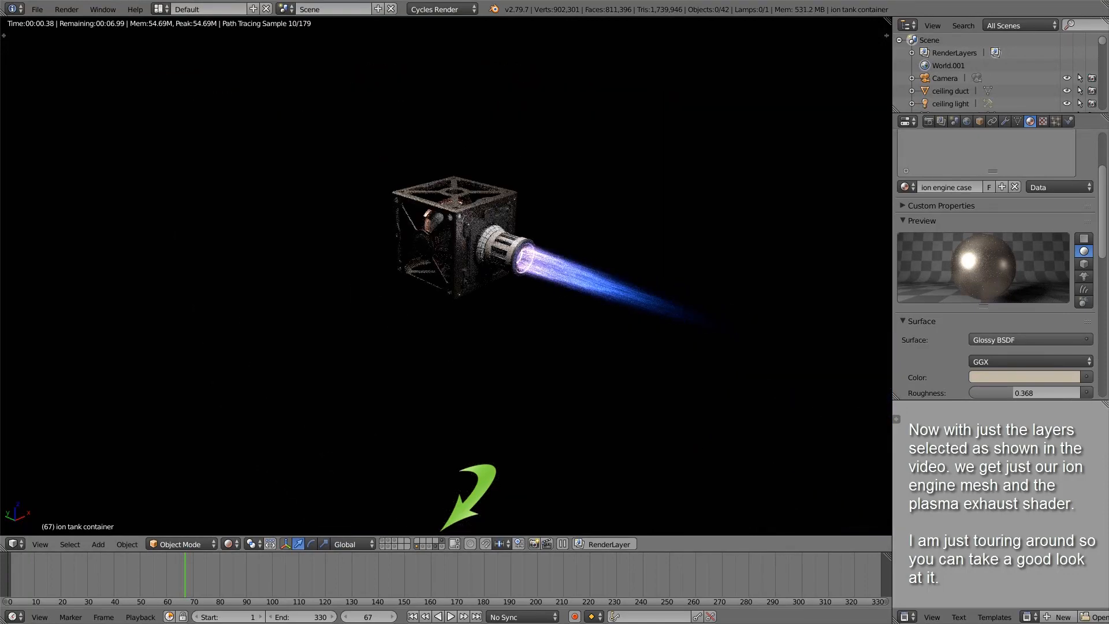
middle_click_drag(480, 276, 401, 263)
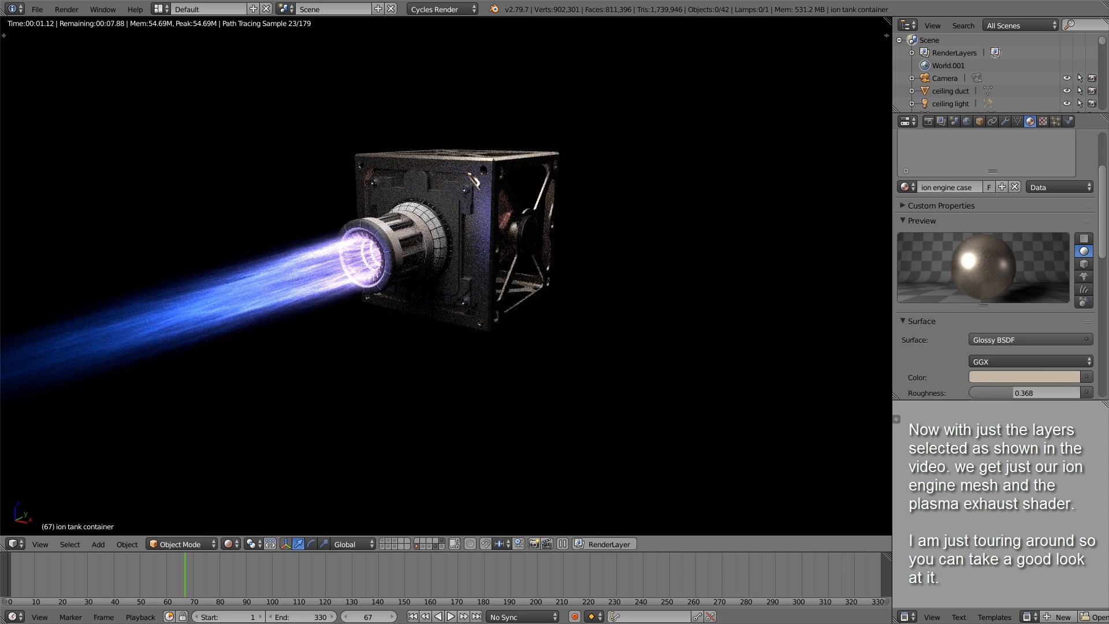
middle_click_drag(555, 248, 431, 234)
scroll(445, 232, "up", 3)
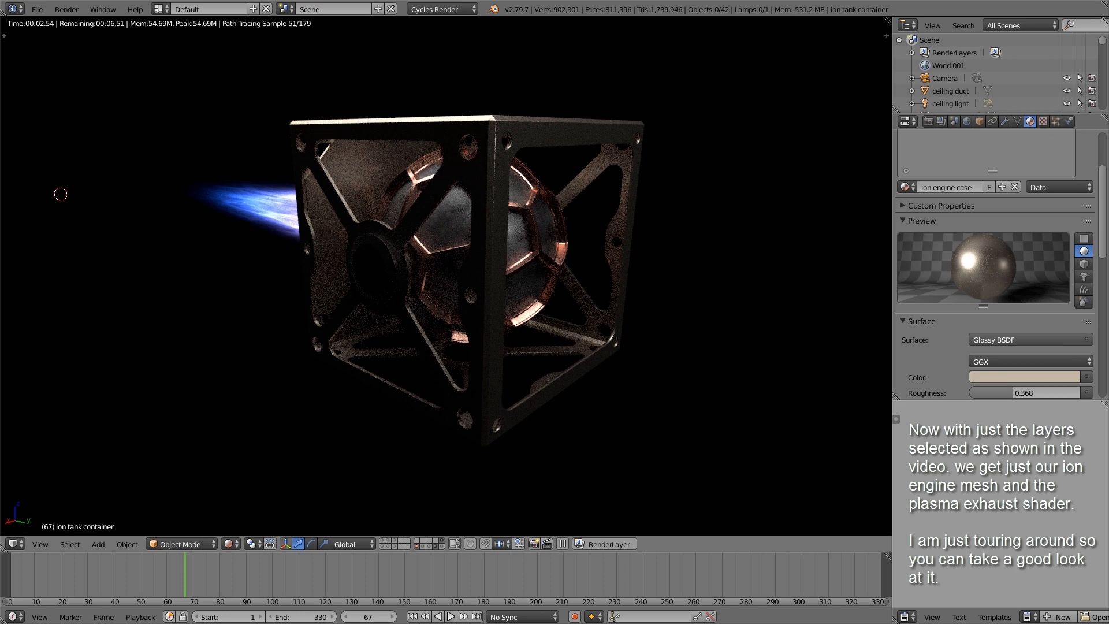
middle_click_drag(404, 260, 520, 260)
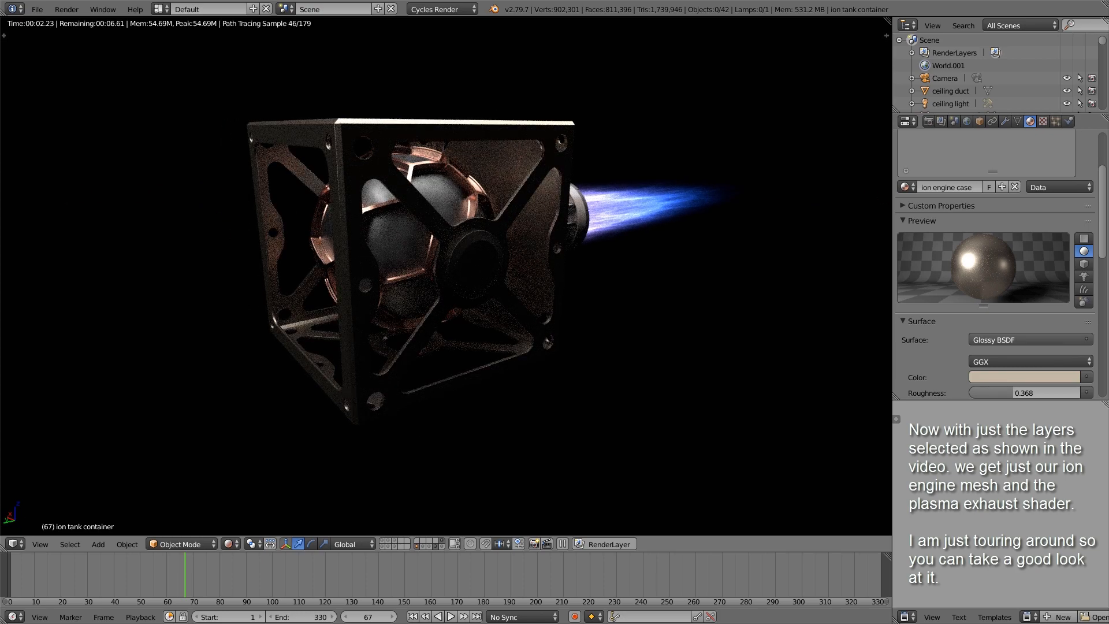
middle_click_drag(520, 260, 396, 253)
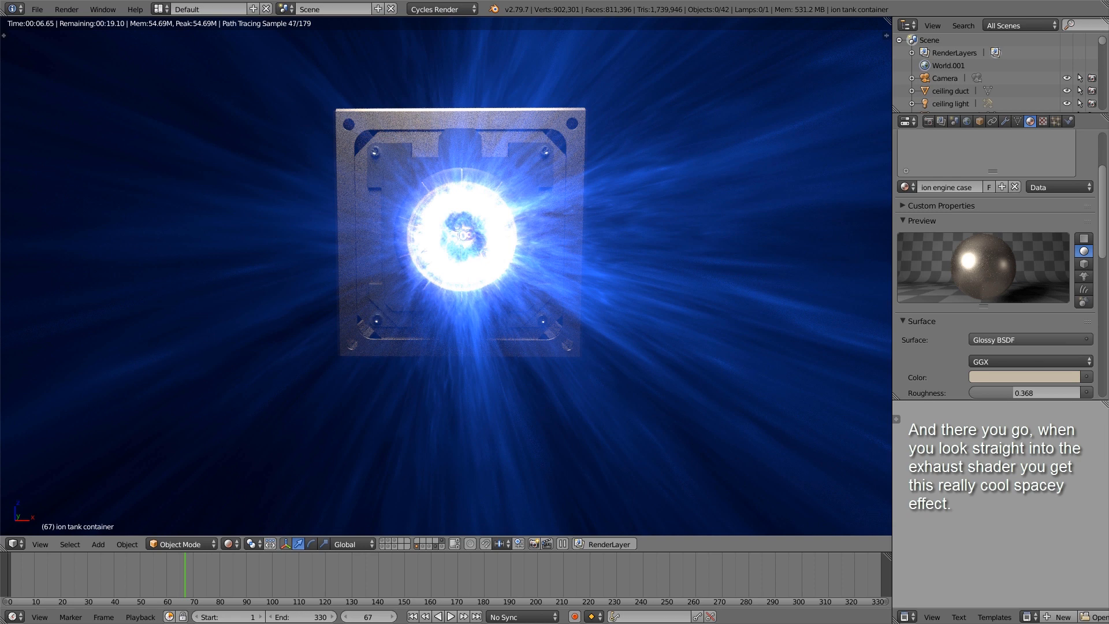
scroll(446, 276, "down", 2)
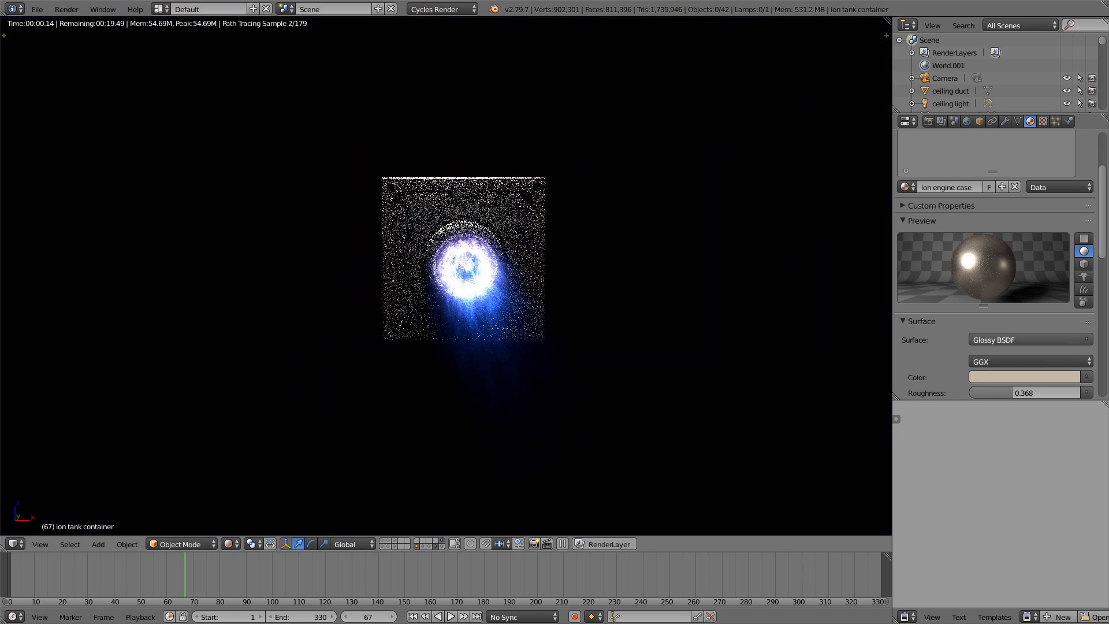
middle_click_drag(447, 277, 496, 301)
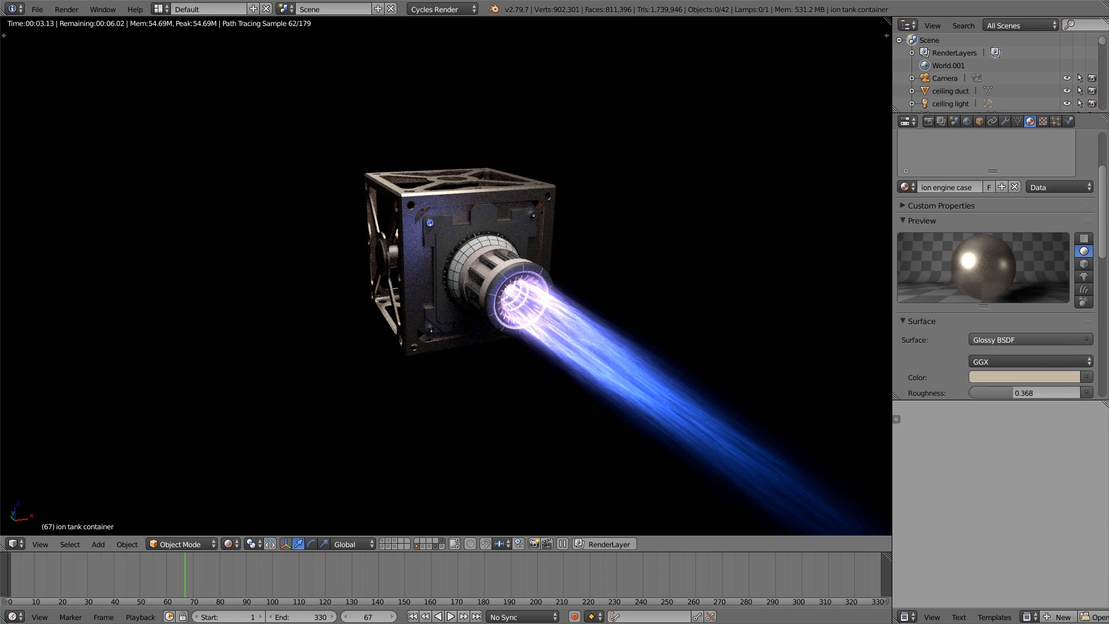
Step: Hide the engine mesh layer, keeping only the exhaust and camera layers, and switch the viewport to Solid shading
key("alt+0")
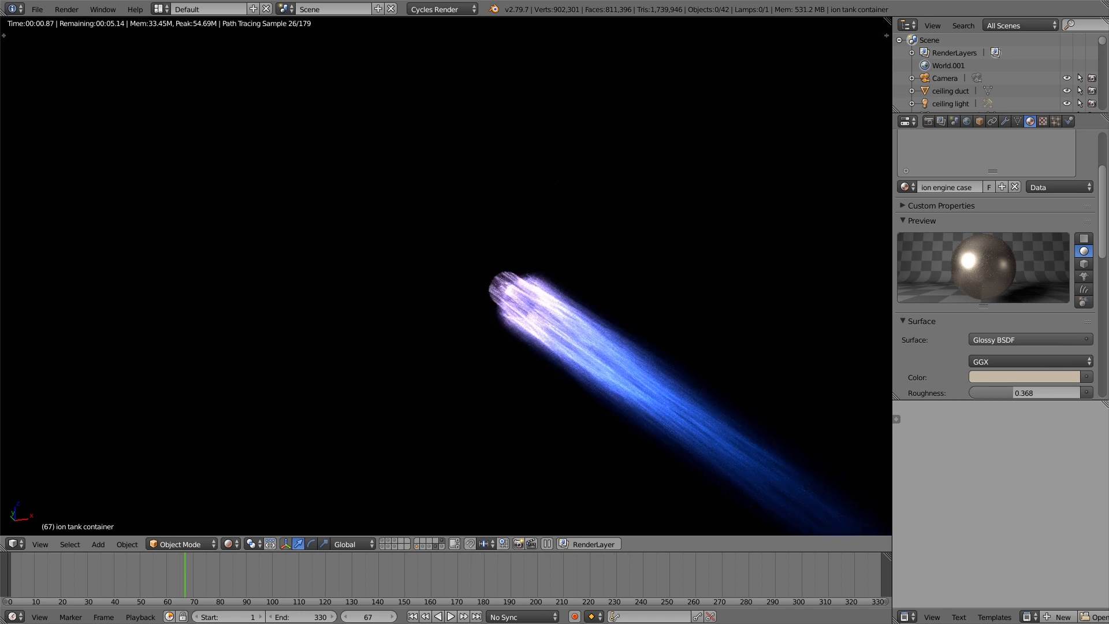
left_click(232, 544)
left_click(255, 501)
scroll(414, 379, "down", 5)
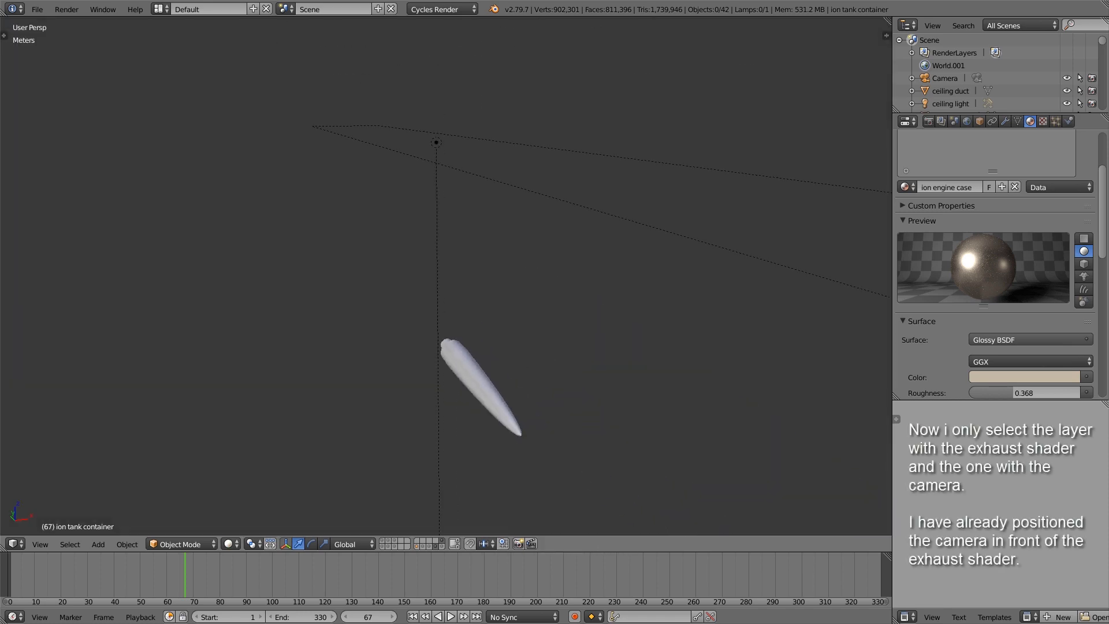
scroll(446, 276, "down", 4)
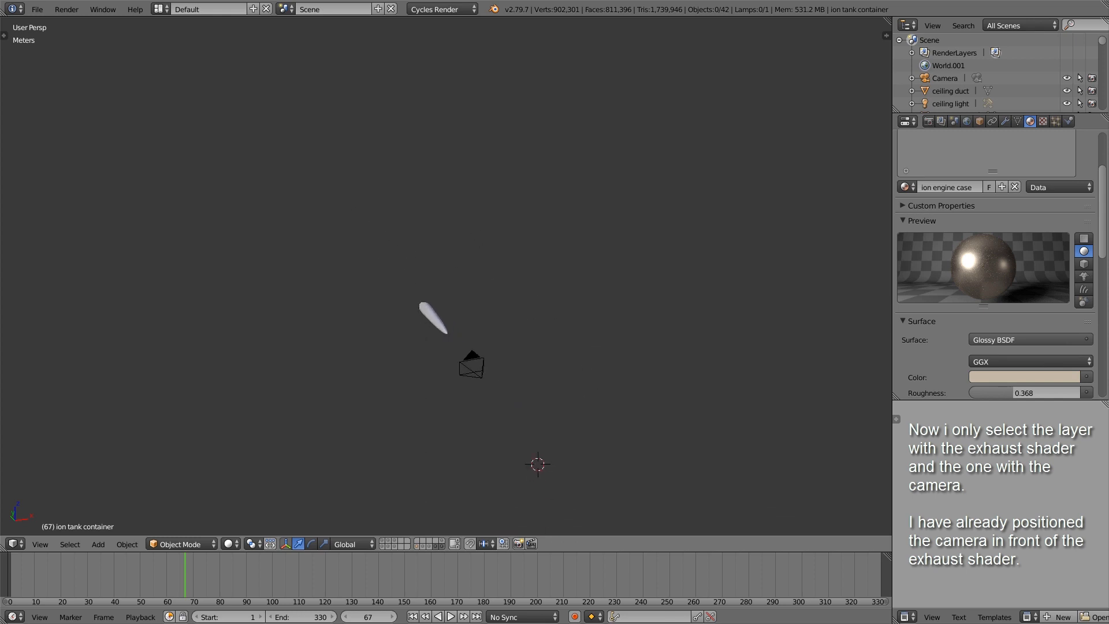
Step: Select the camera in front of the exhaust and look at the exhaust through it
right_click(471, 368)
middle_click_drag(471, 368, 555, 396)
key("KP_Decimal")
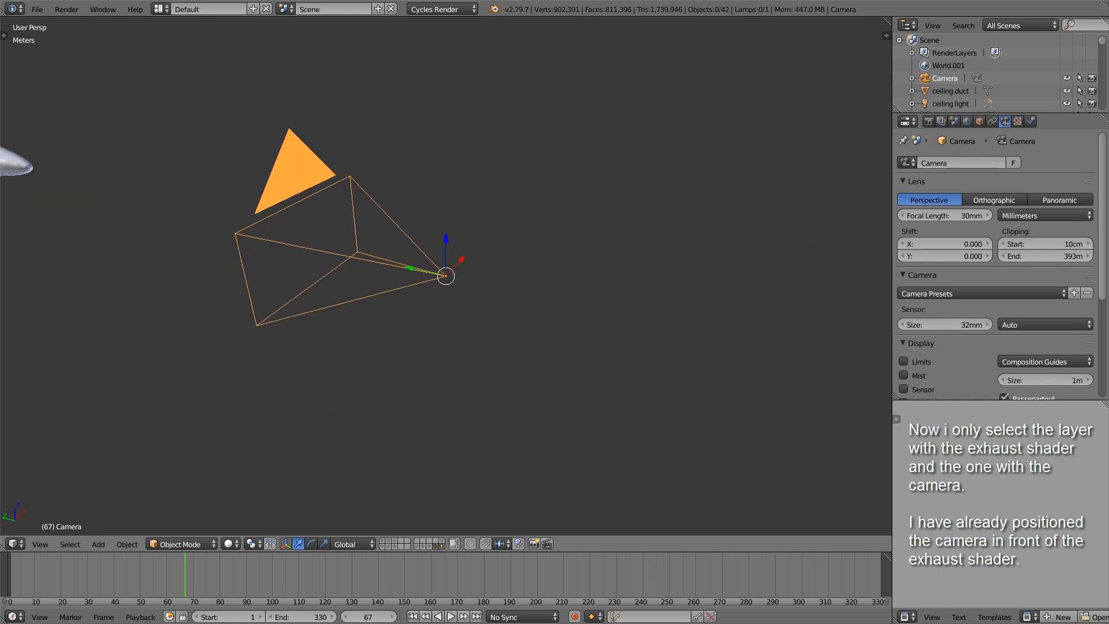
key("KP_5")
key("KP_0")
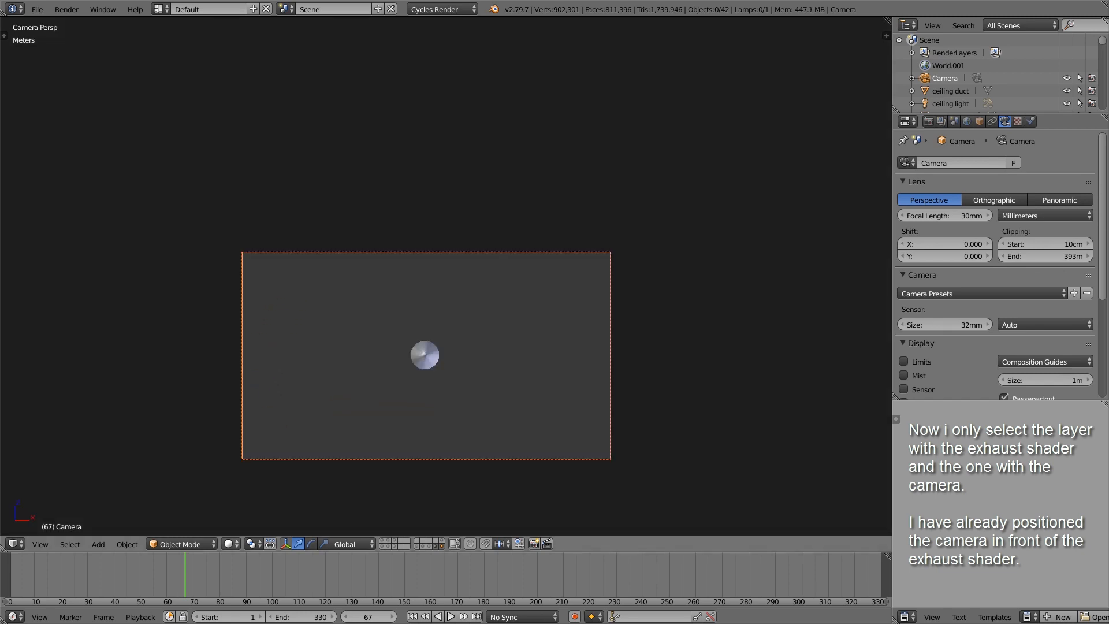
Step: Preview the exhaust through the camera in Rendered shading
left_click(231, 544)
left_click(254, 460)
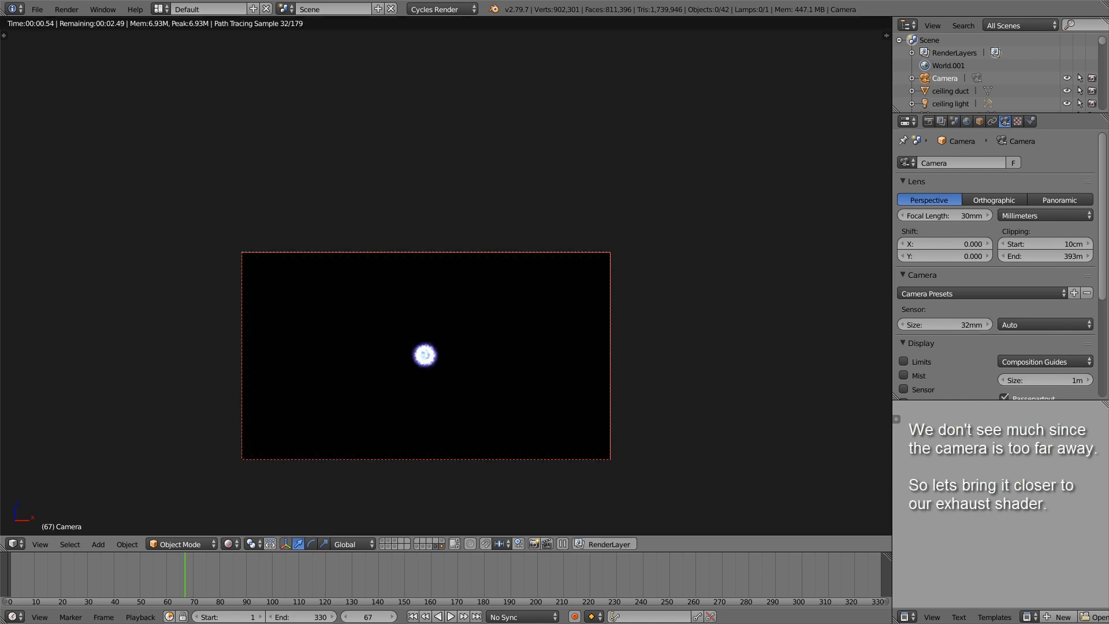
scroll(393, 347, "down", 4)
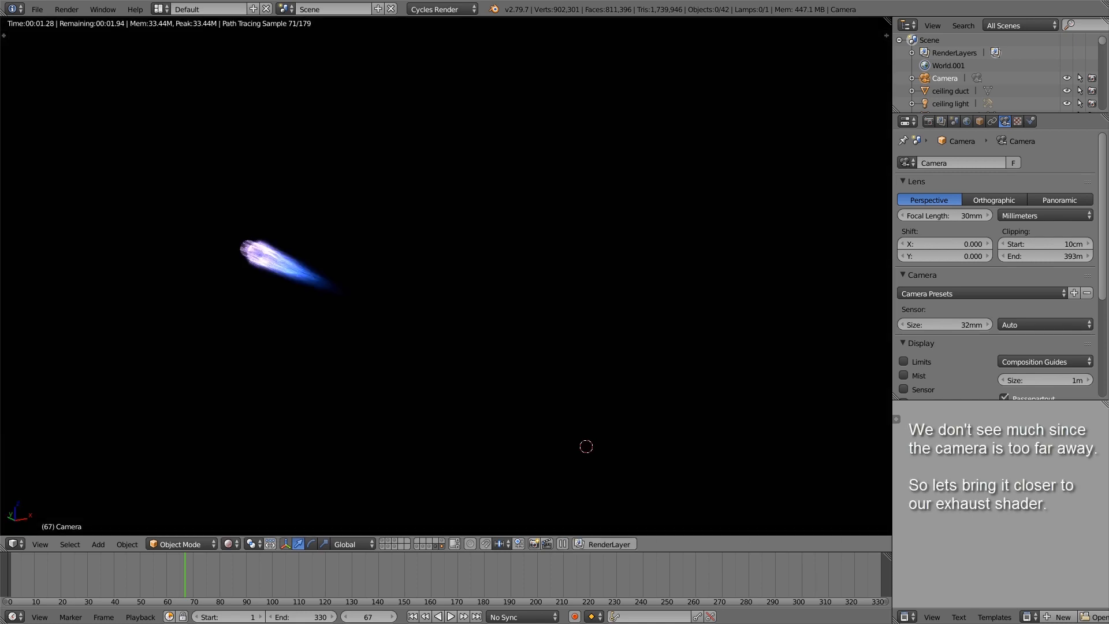
Step: Return the viewport to Solid shading and move the camera about 2.8 m along its viewing axis towards the exhaust tip
left_click(232, 544)
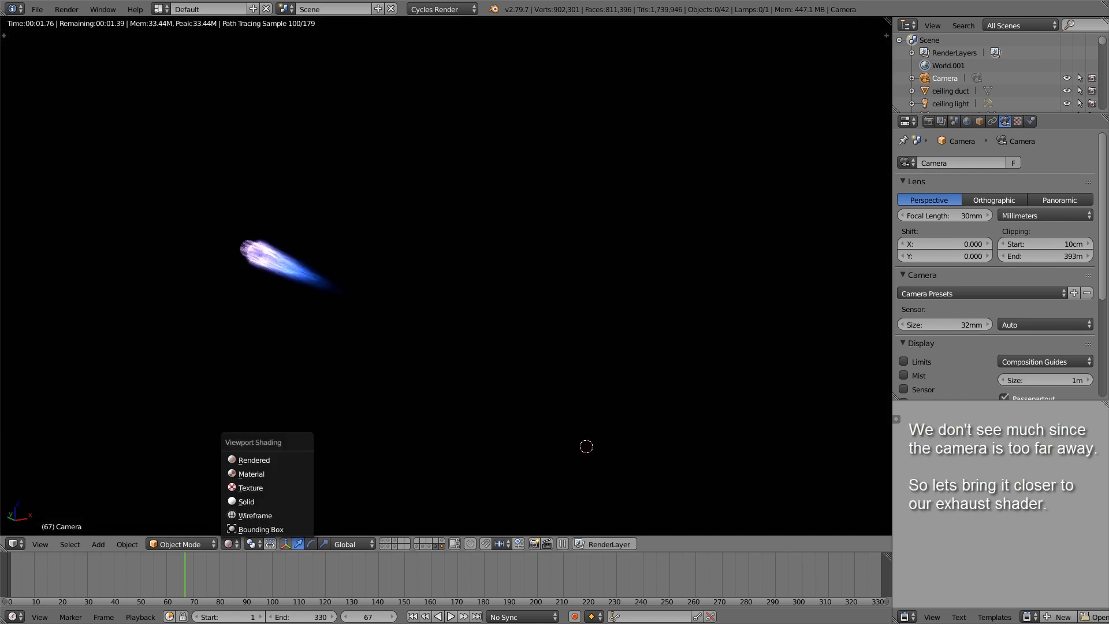
left_click(255, 501)
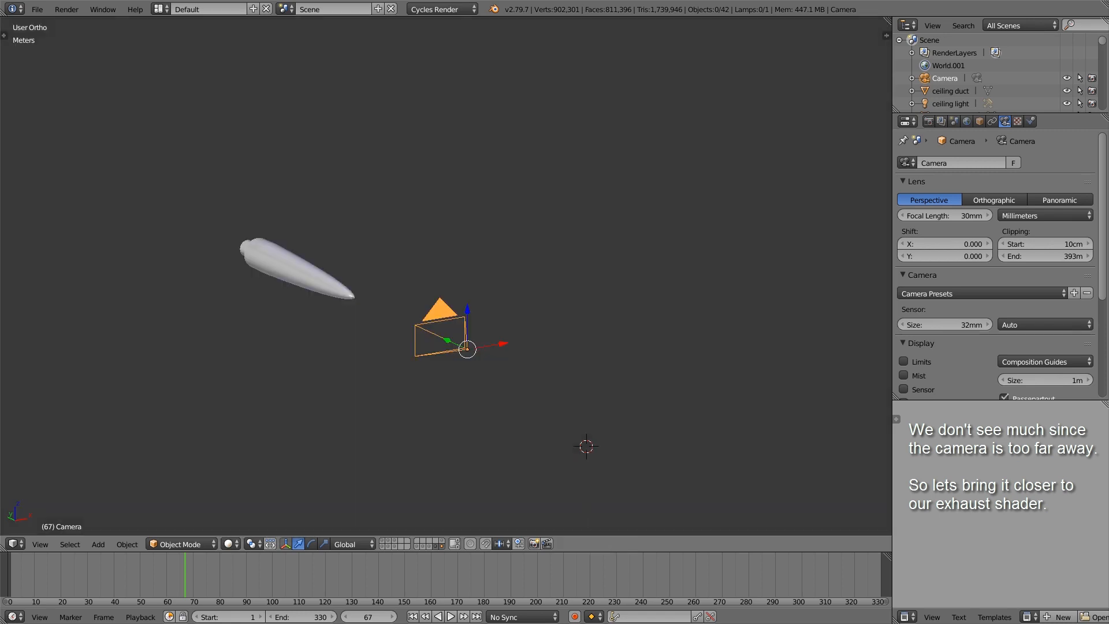
key("g")
key("z")
key("z")
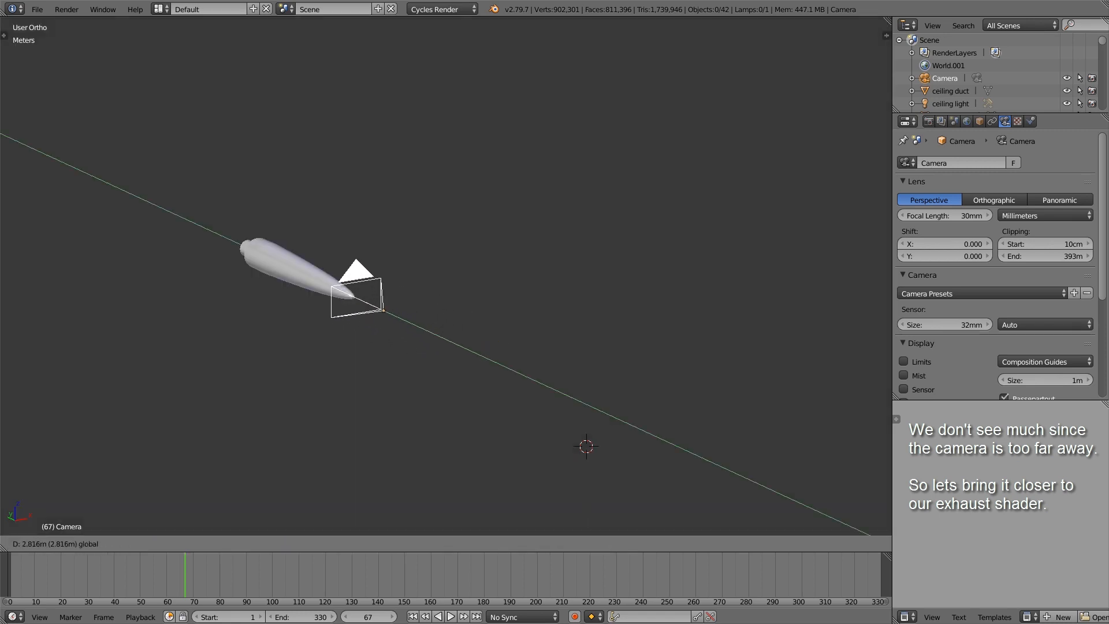
key("Return")
Step: Show the camera view in Rendered shading and move the camera about 2 m along global Y into the exhaust
key("KP_0")
left_click(231, 543)
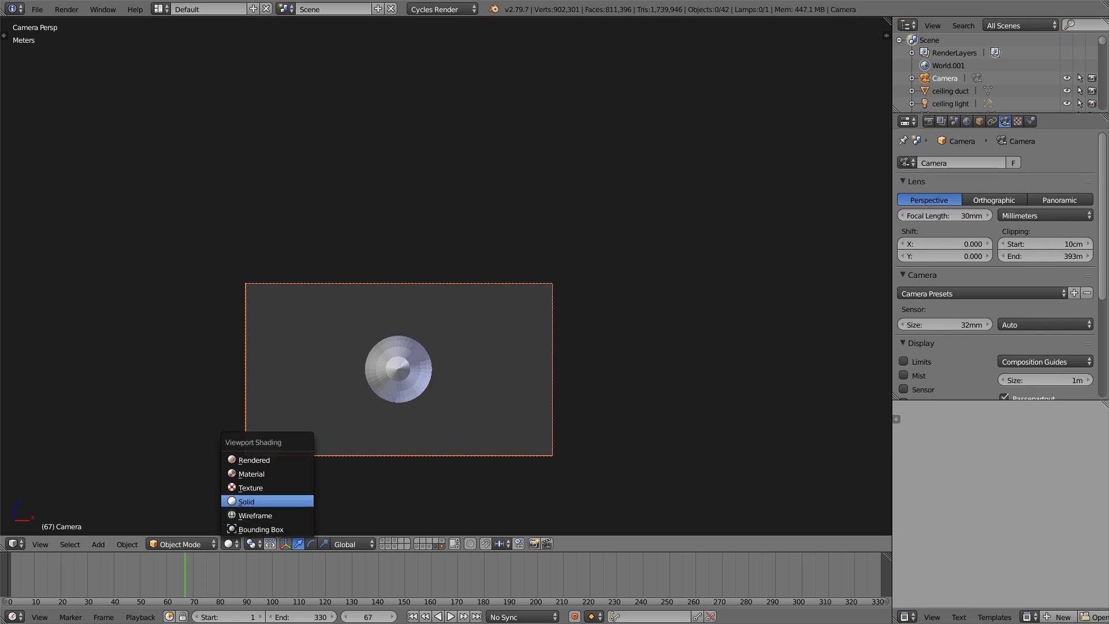
left_click(254, 461)
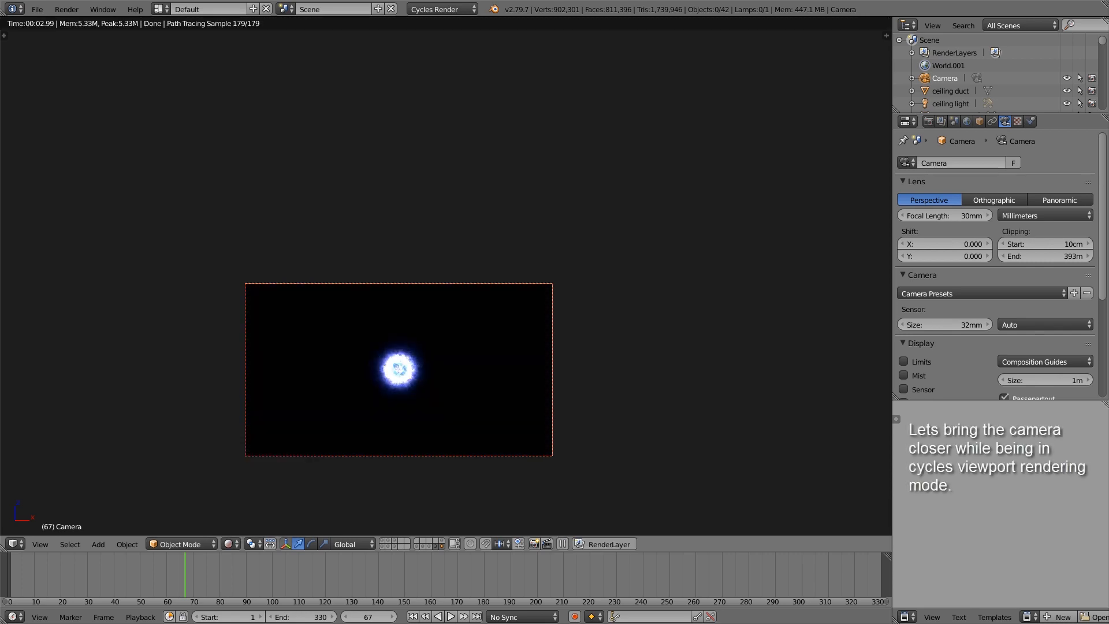
key("g")
key("y")
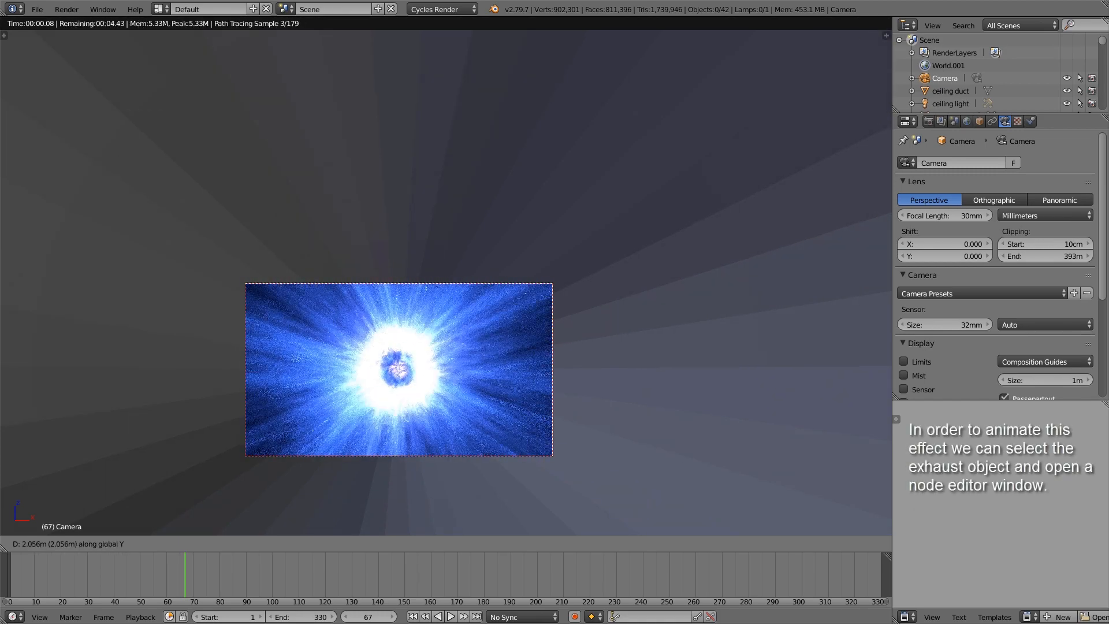
key("Return")
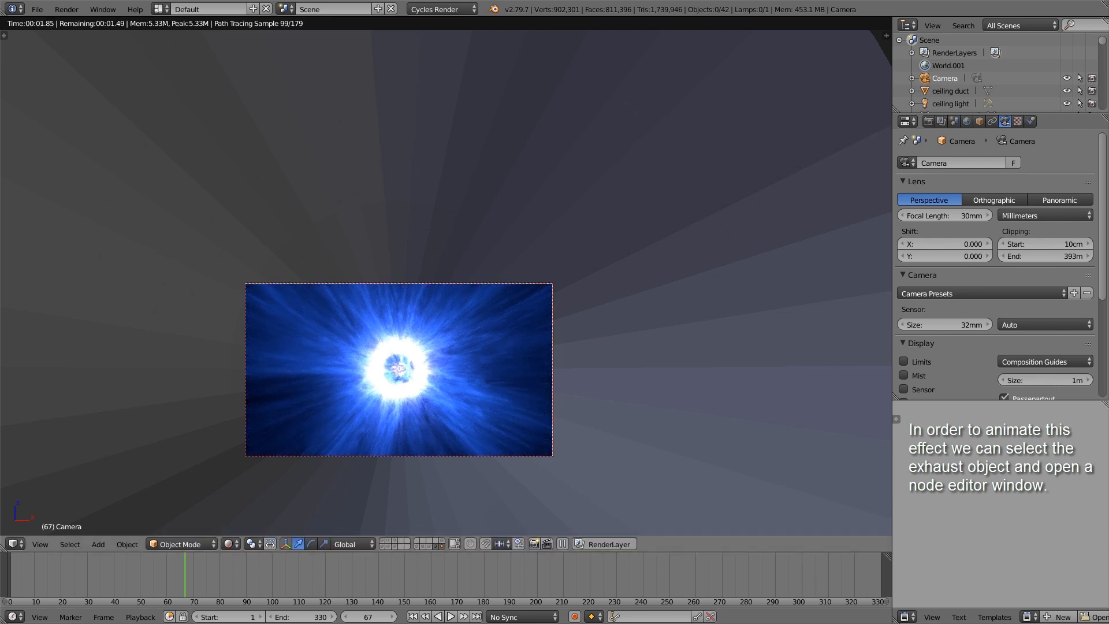
Step: Split the 3D viewport in two and turn the new area into a Node Editor for material shader nodes
left_click_drag(3, 548, 492, 535)
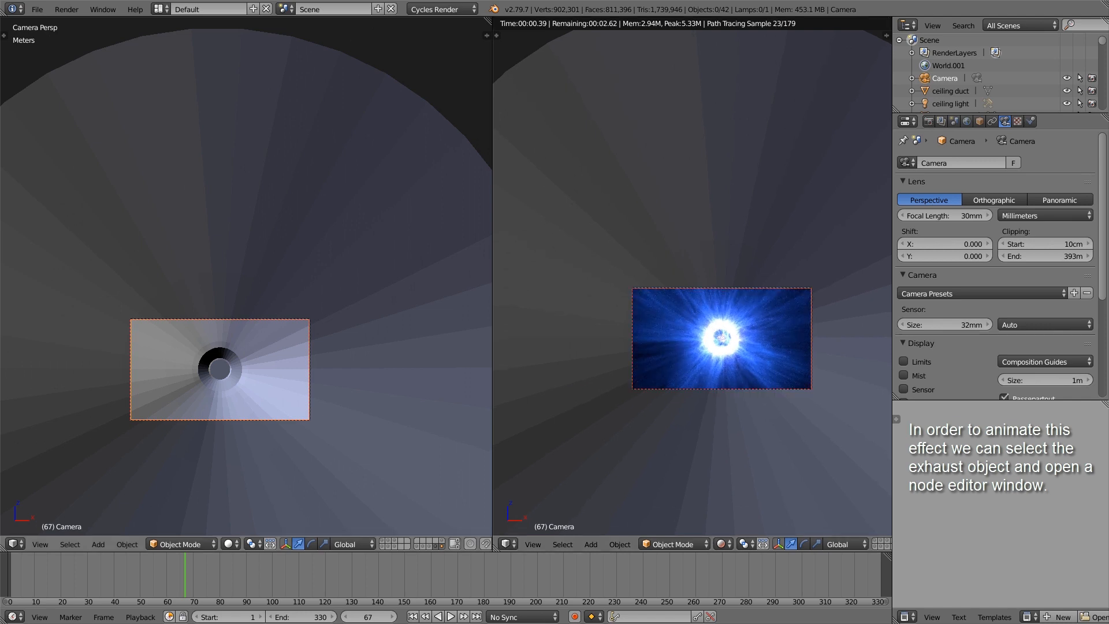
left_click(16, 543)
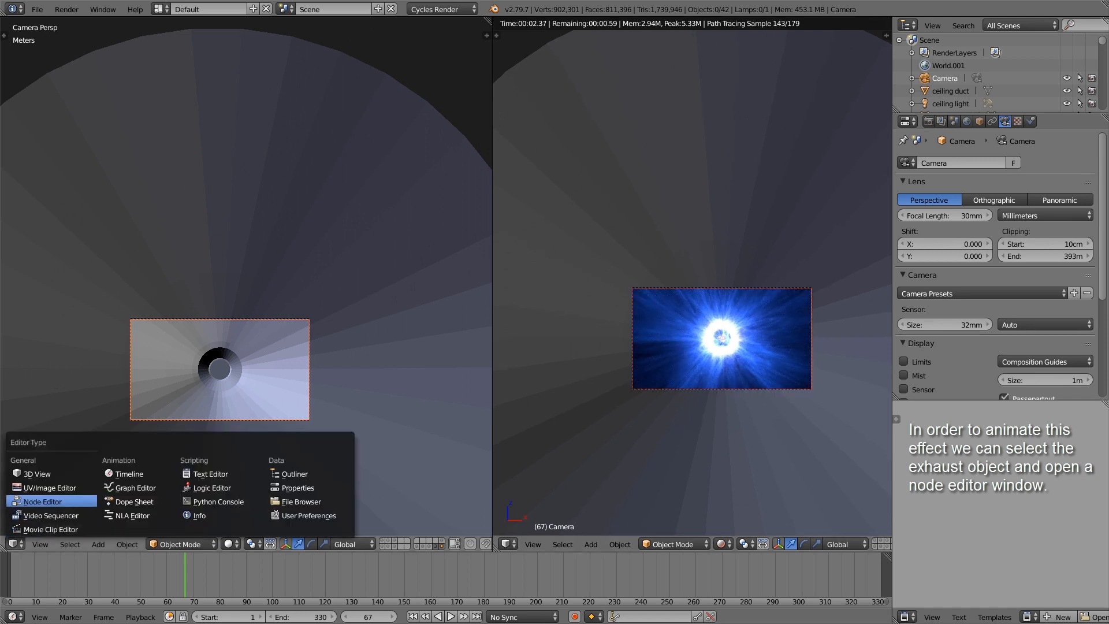
left_click(47, 501)
scroll(249, 416, "down", 2)
left_click(148, 545)
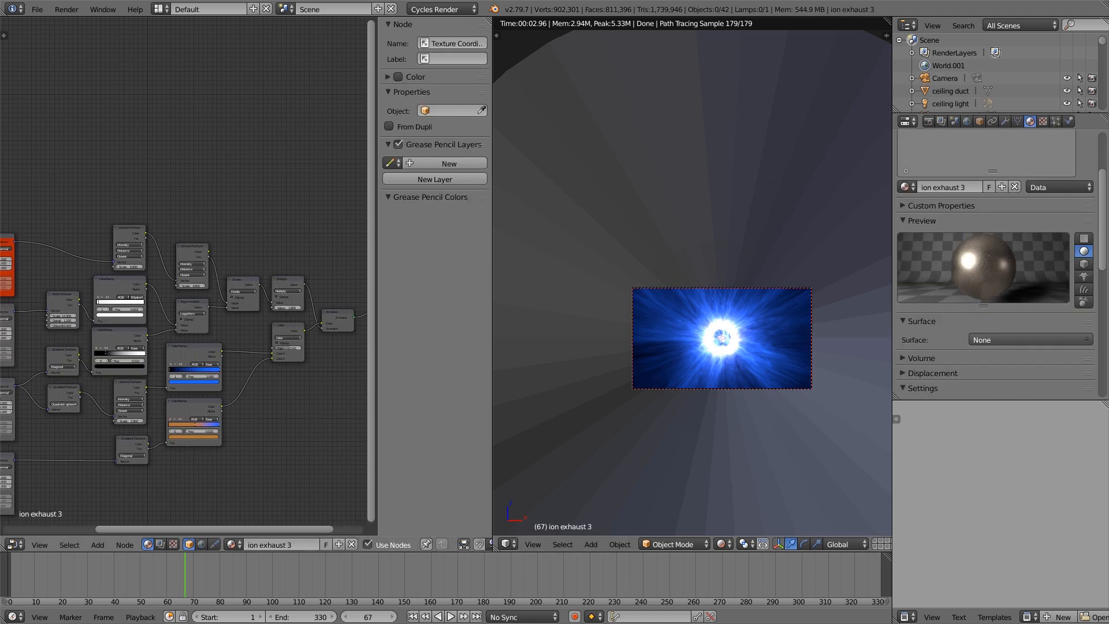
Step: In the exhaust object's ion exhaust 3 material, set the X location of the orange Mapping node to 7.37 m
key("Home")
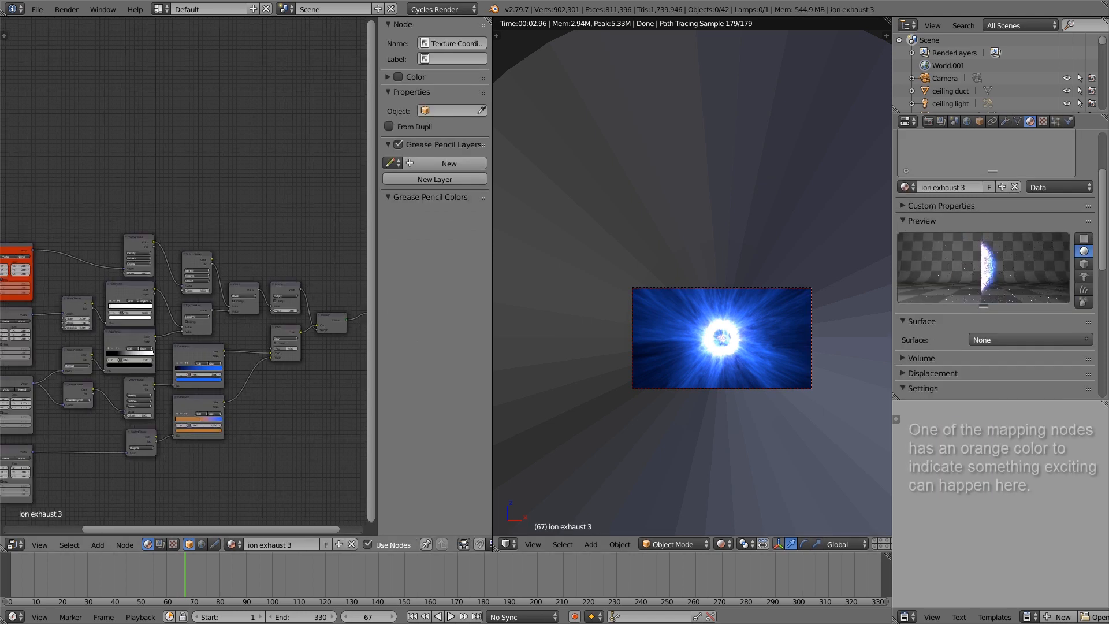
middle_click_drag(144, 289, 304, 388)
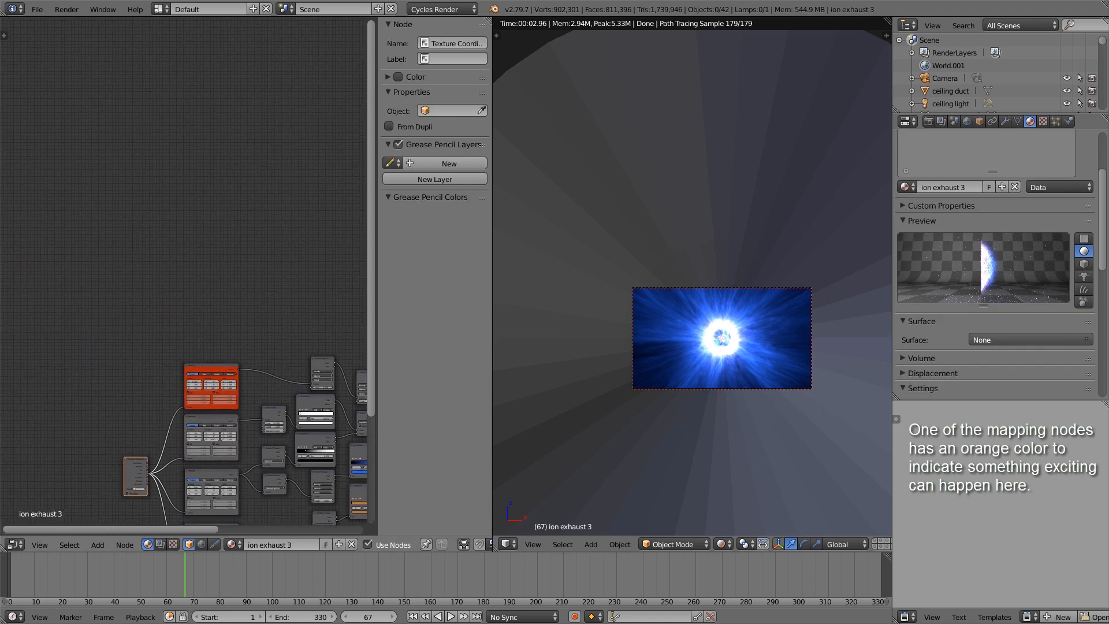
scroll(196, 367, "up", 6)
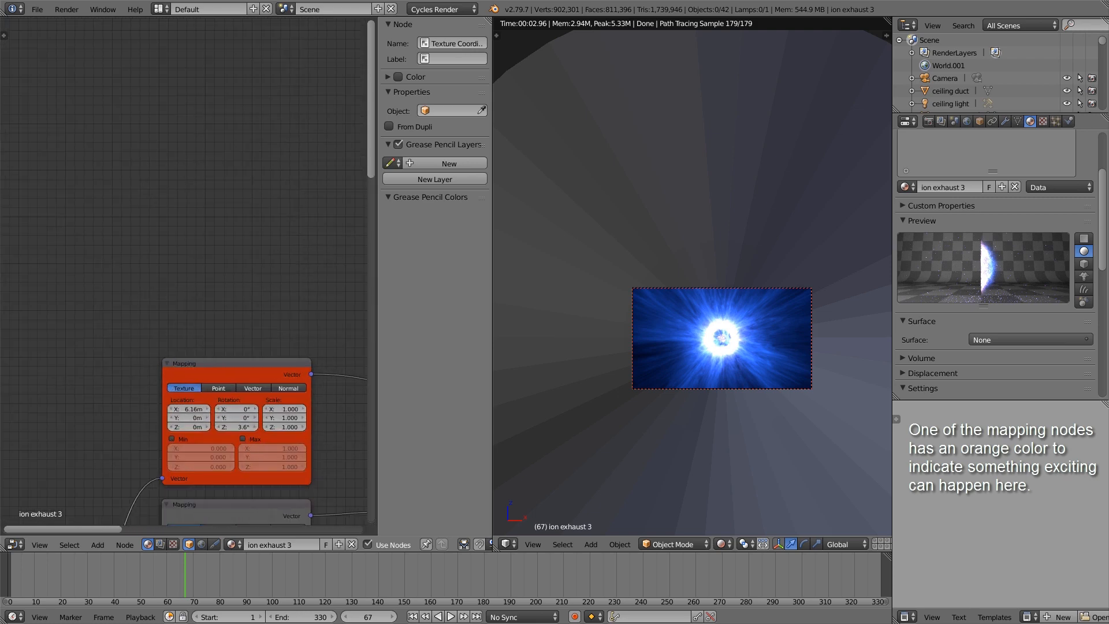
scroll(691, 329, "up", 5)
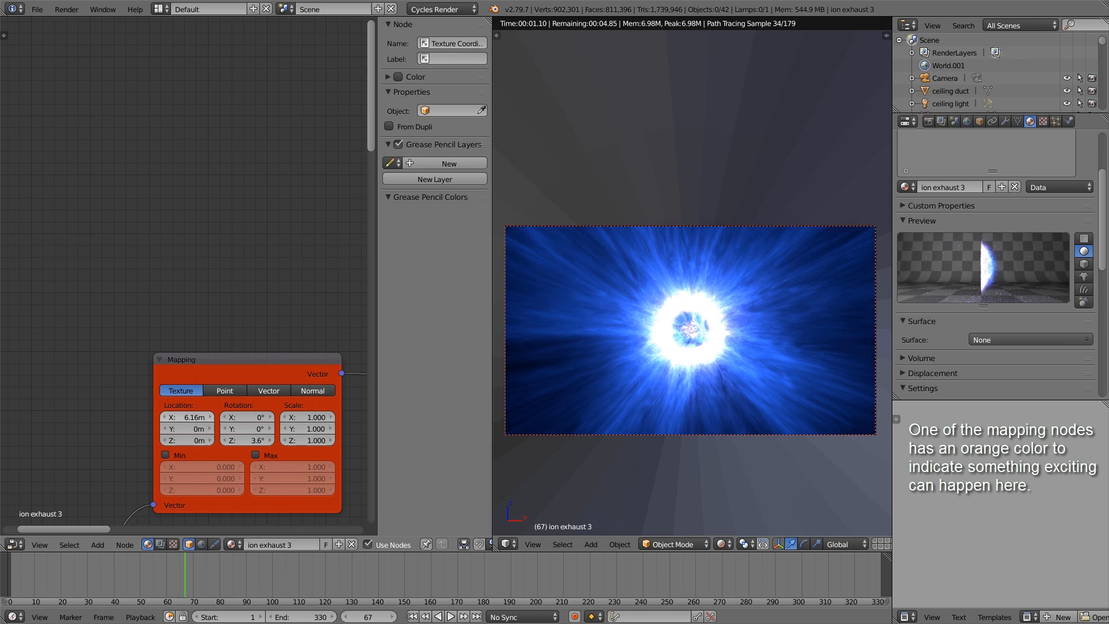
left_click_drag(187, 417, 204, 417)
scroll(681, 364, "down", 2)
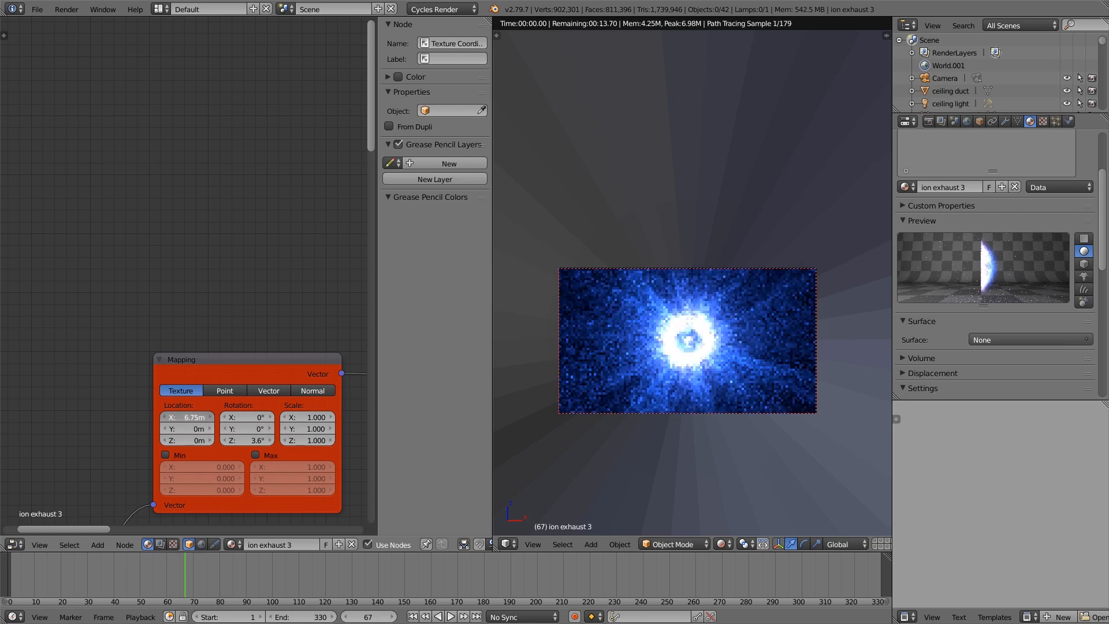
left_click_drag(205, 417, 210, 417)
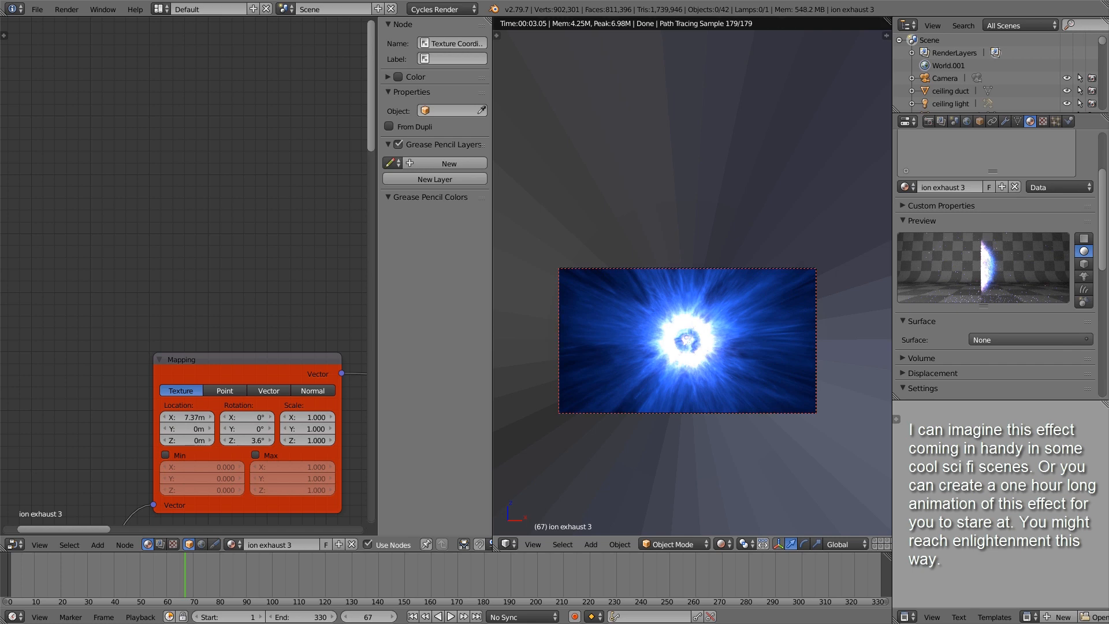
Step: Recolour the end stop at position 1.000 of the upper ColorRamp node in the ion exhaust 3 material to bright red
key("g")
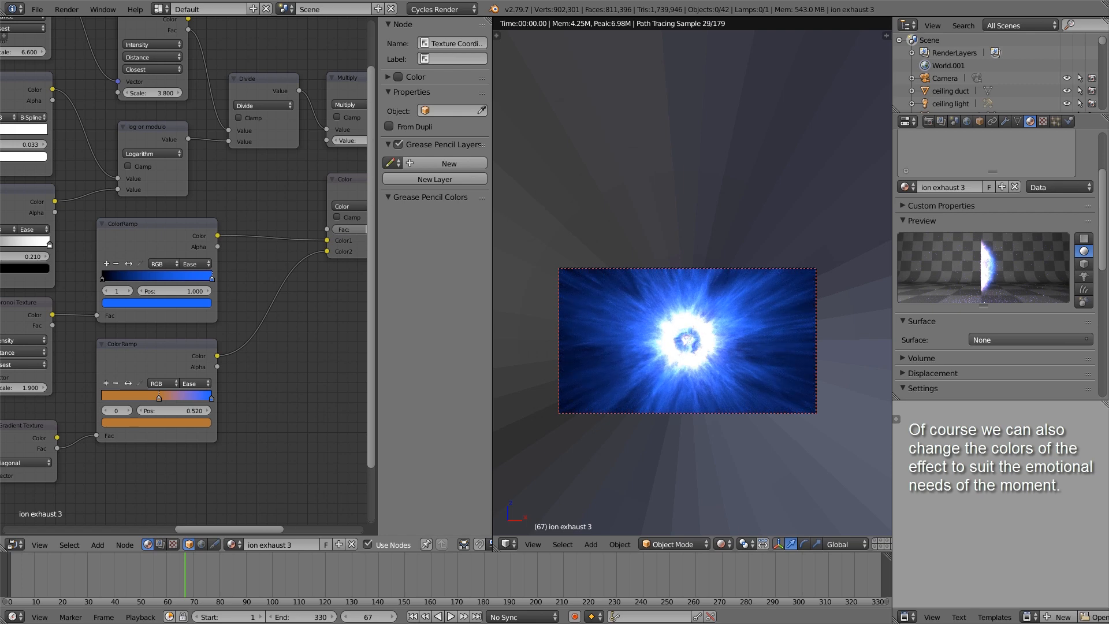
left_click(156, 303)
left_click_drag(146, 216, 140, 229)
scroll(257, 392, "up", 4)
middle_click_drag(257, 392, 298, 306)
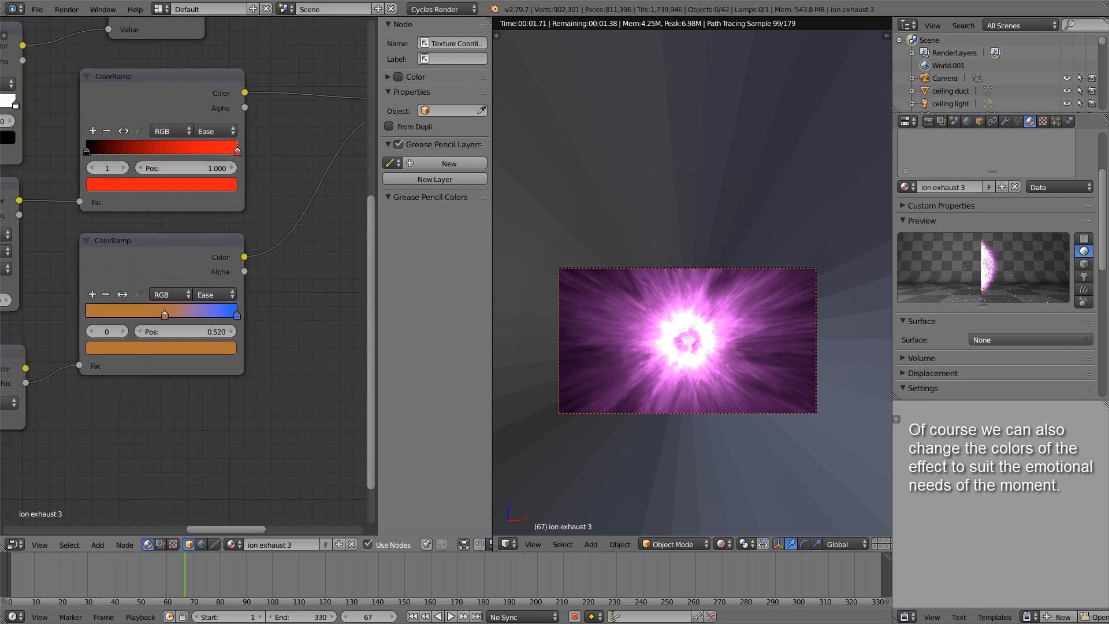
Step: Recolour the end stop at position 1.000 of the lower ColorRamp node to orange, RGB 1.000, 0.163, 0.015
left_click(236, 314)
left_click(162, 347)
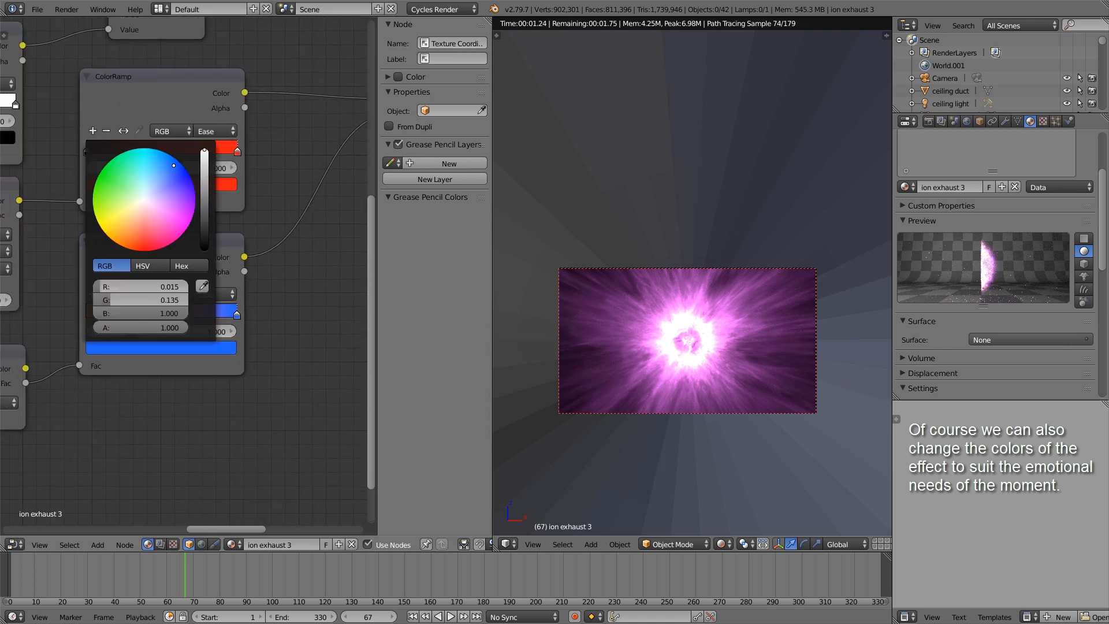
left_click_drag(151, 242, 127, 242)
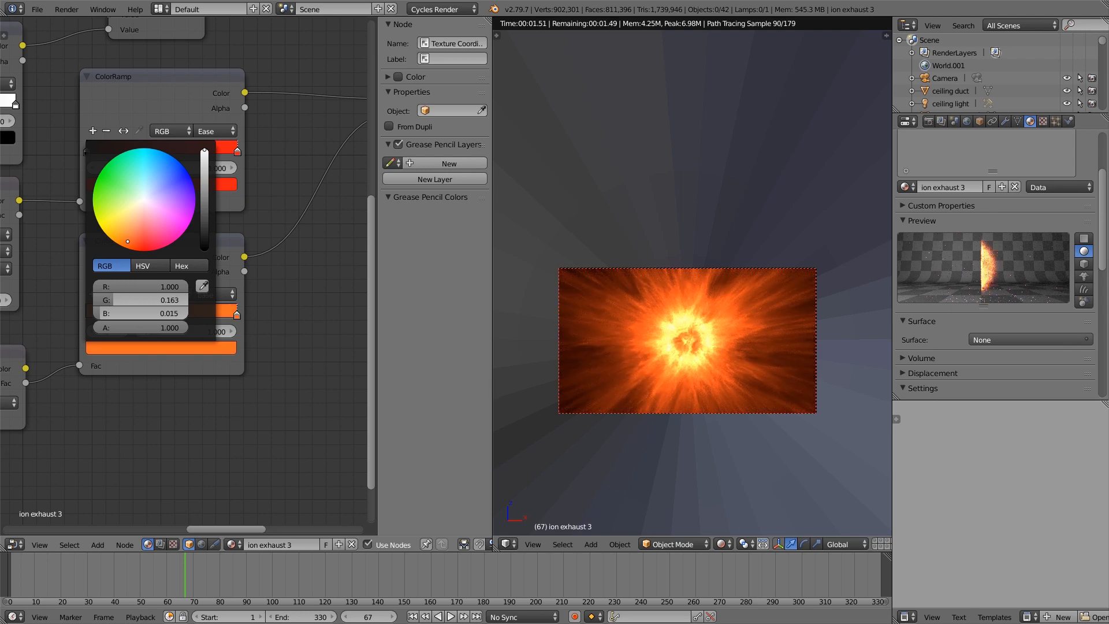
Step: Set the X location of the orange Mapping node to 7.92 m
scroll(329, 289, "down", 3)
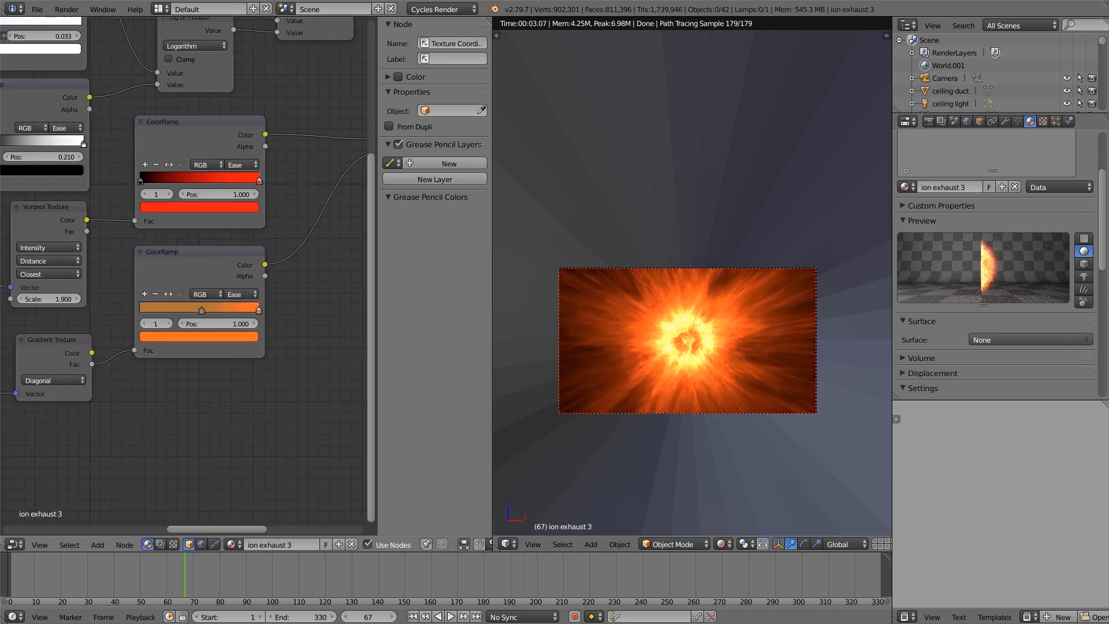
middle_click_drag(289, 202, 445, 559)
middle_click_drag(69, 243, 469, 343)
left_click_drag(187, 371, 210, 372)
Step: Move the camera about 57 cm along global Y inside the exhaust
scroll(640, 350, "up", 3)
scroll(640, 349, "down", 1)
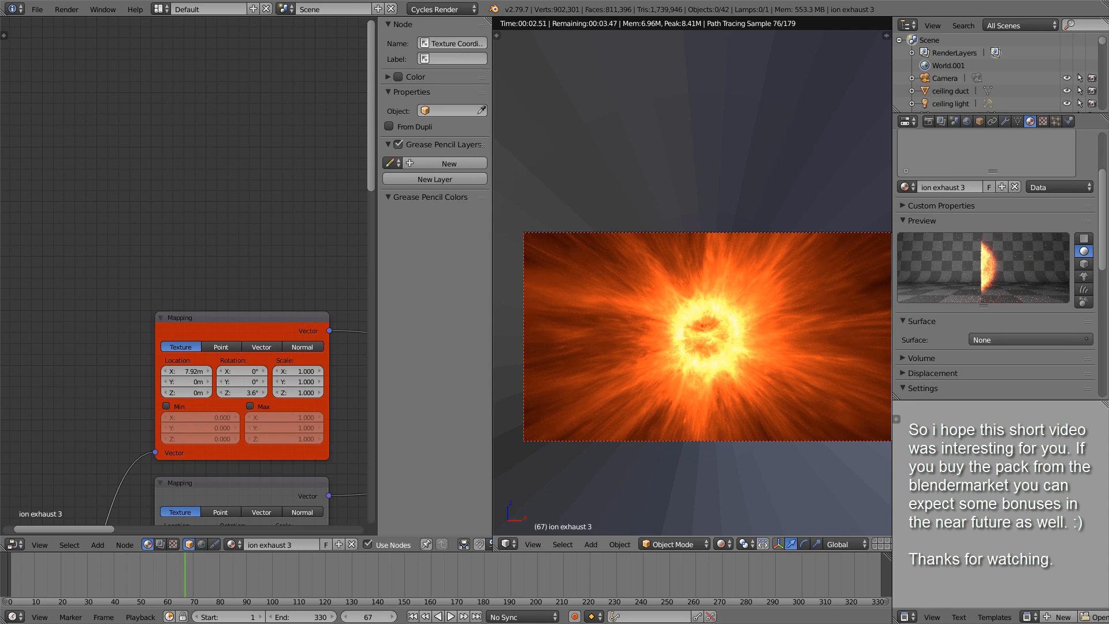
key("g")
key("y")
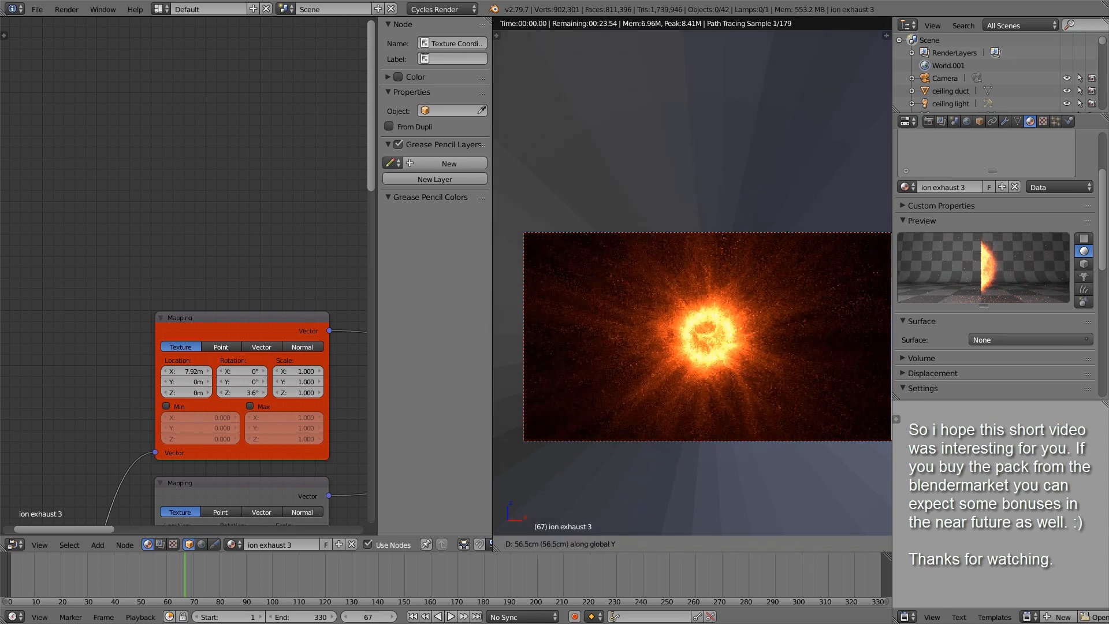